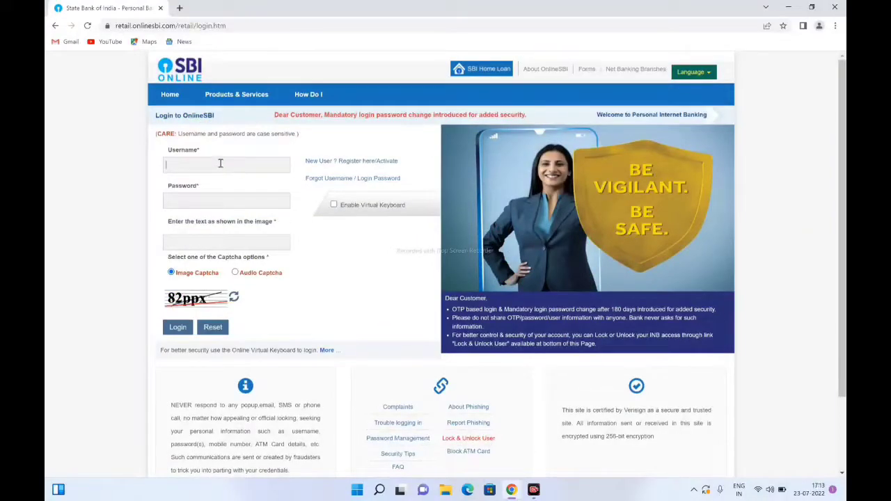
Review the login form's username, password and captcha fields, and view the forgotten username or login password help window.
{"action": "left_click_drag", "start_coordinate": [152, 115], "coordinate": [221, 116]}
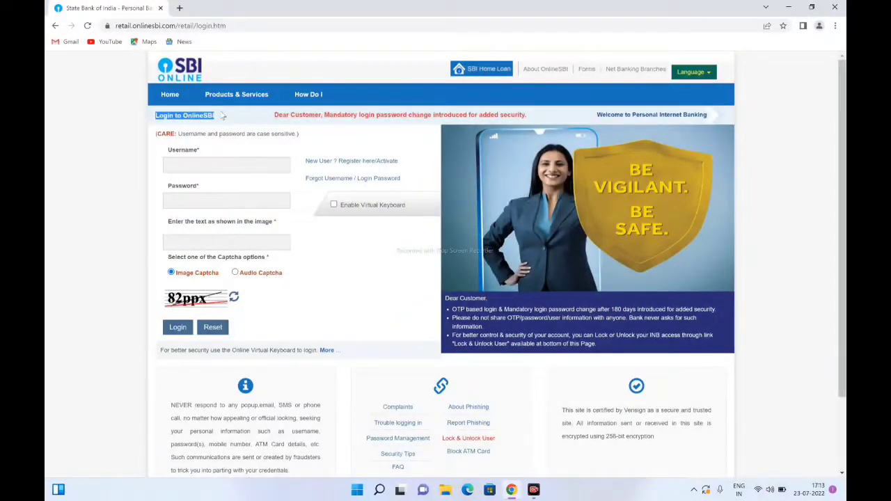
{"action": "left_click_drag", "start_coordinate": [202, 150], "coordinate": [167, 152]}
{"action": "left_click_drag", "start_coordinate": [214, 186], "coordinate": [165, 188]}
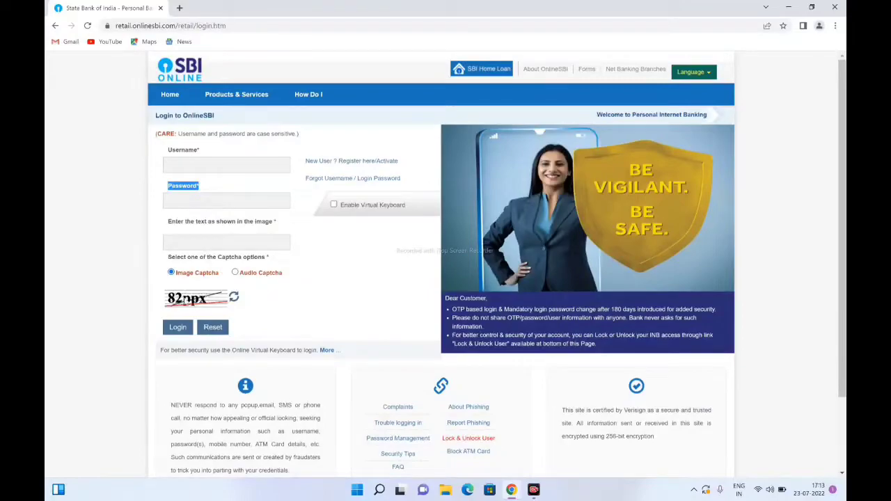
{"action": "left_click_drag", "start_coordinate": [198, 298], "coordinate": [188, 244]}
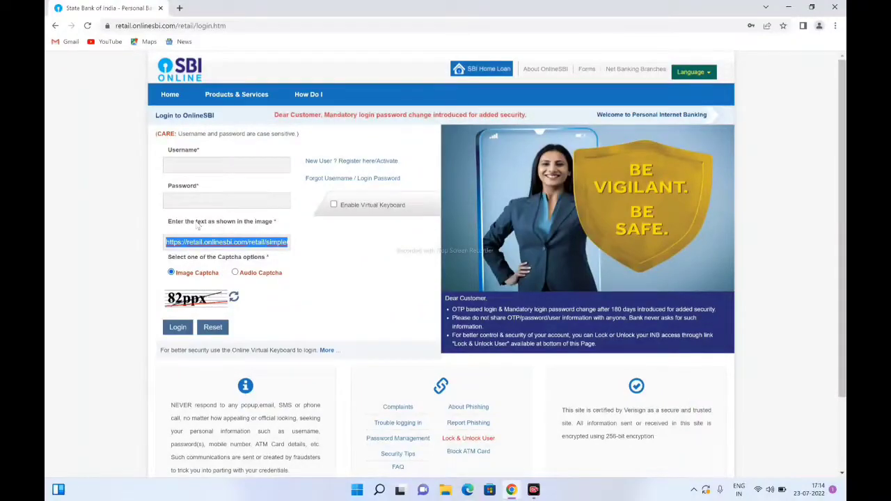
{"action": "left_click", "coordinate": [327, 179]}
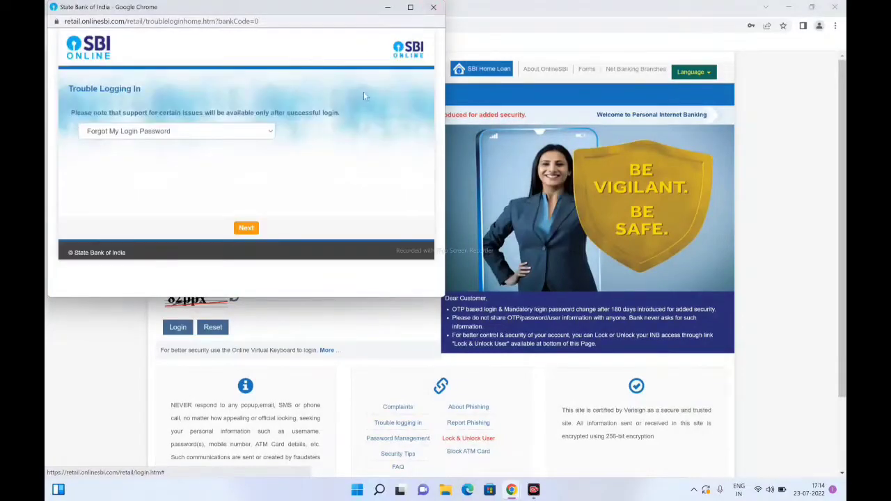
{"action": "left_click", "coordinate": [432, 9]}
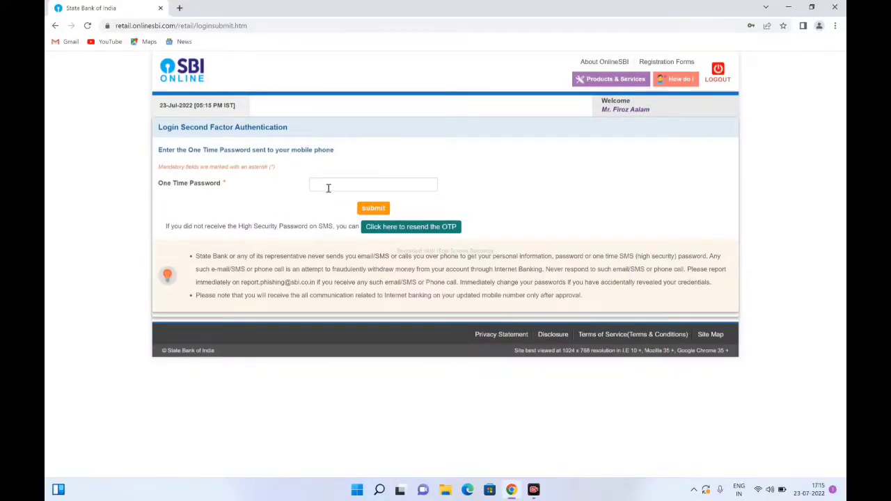
Submit the one-time password to complete the login, and postpone the email address update.
{"action": "left_click", "coordinate": [375, 212]}
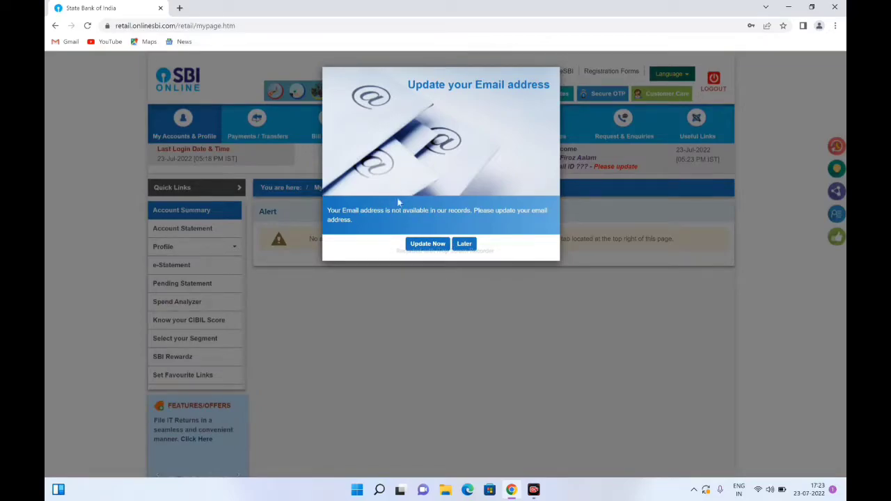
{"action": "left_click_drag", "start_coordinate": [394, 81], "coordinate": [561, 106]}
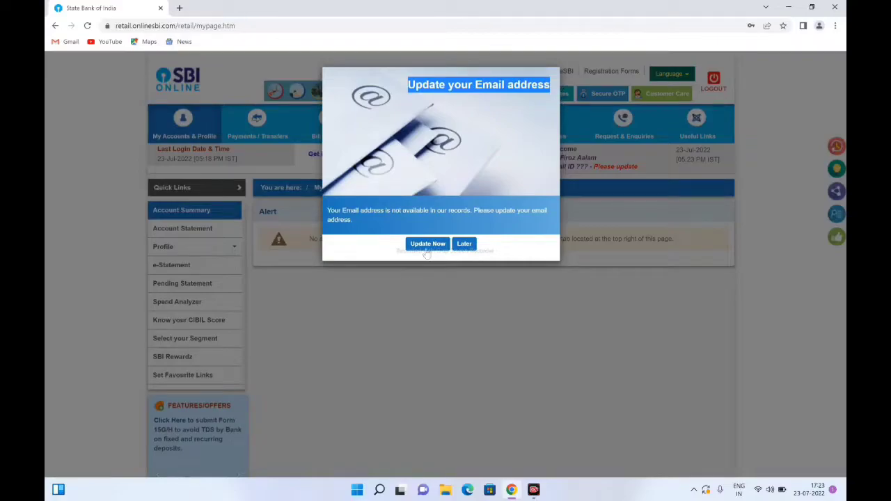
{"action": "left_click", "coordinate": [464, 244]}
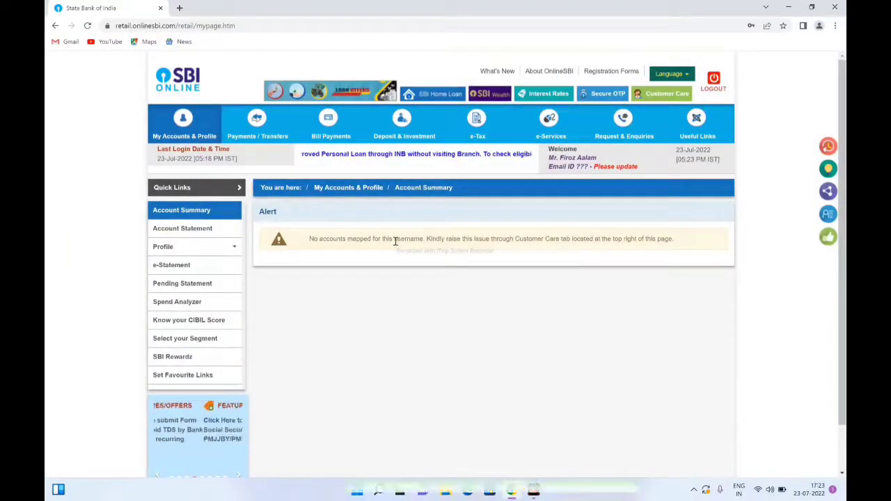
{"action": "left_click_drag", "start_coordinate": [309, 239], "coordinate": [692, 250]}
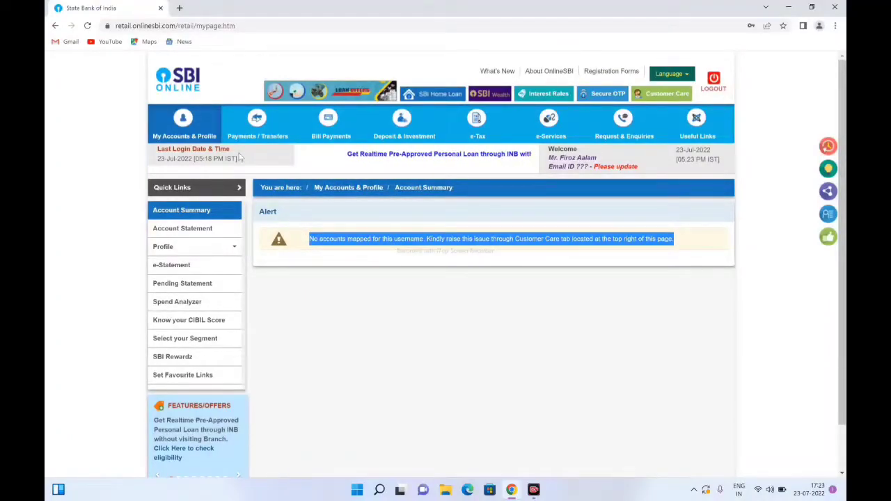
Open the My Profile details from the account's profile options.
{"action": "mouse_move", "coordinate": [186, 139]}
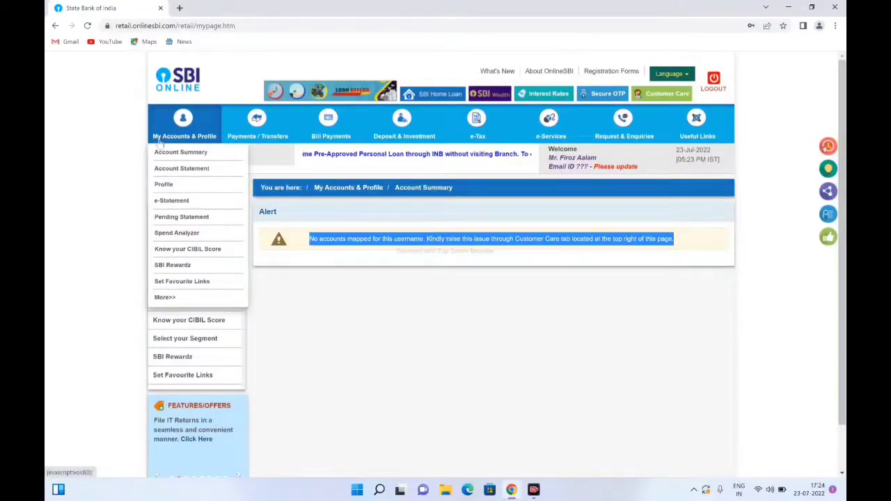
{"action": "left_click", "coordinate": [159, 186]}
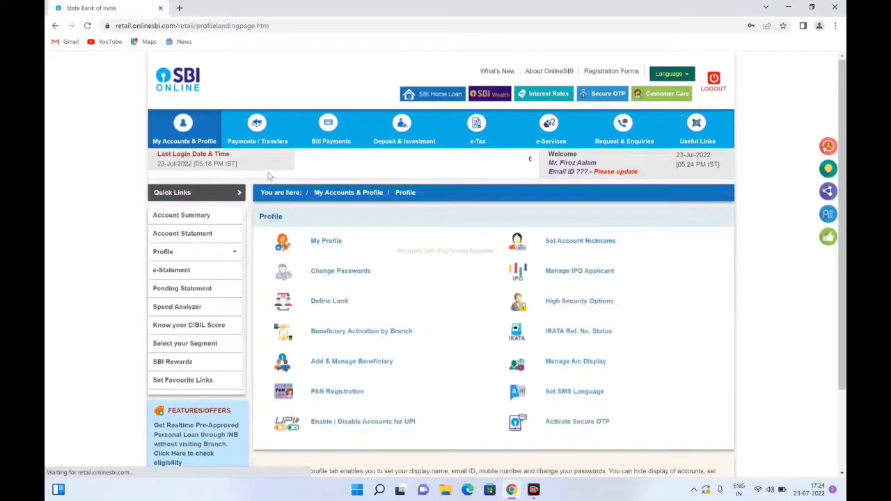
{"action": "left_click", "coordinate": [324, 242]}
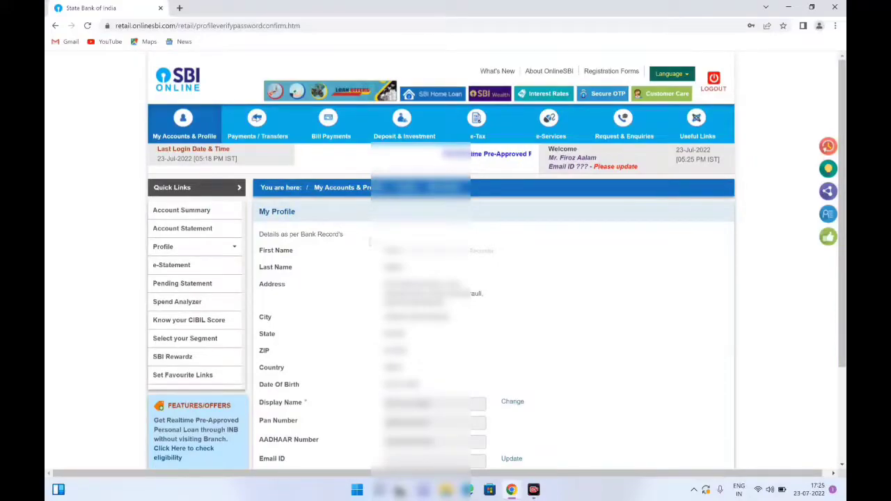
Examine the personal details in My Profile, from the name and address down to the registered mobile number.
{"action": "left_click_drag", "start_coordinate": [259, 248], "coordinate": [494, 314]}
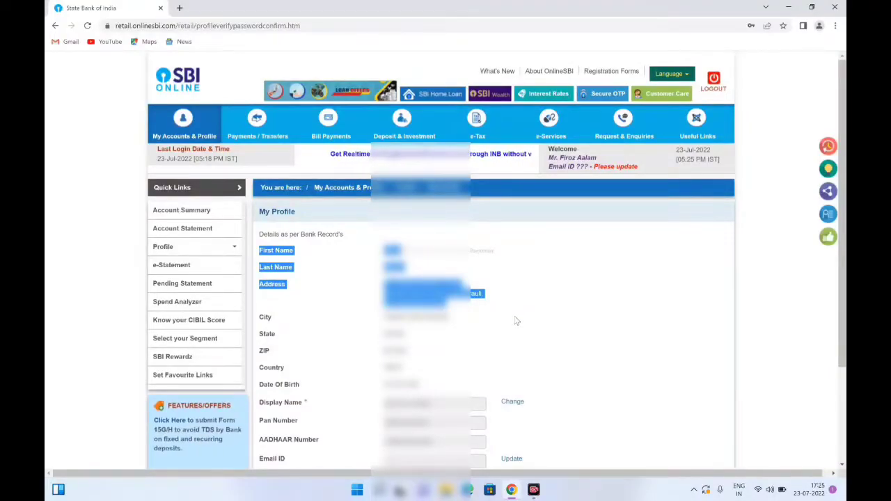
{"action": "left_click_drag", "start_coordinate": [371, 320], "coordinate": [470, 327]}
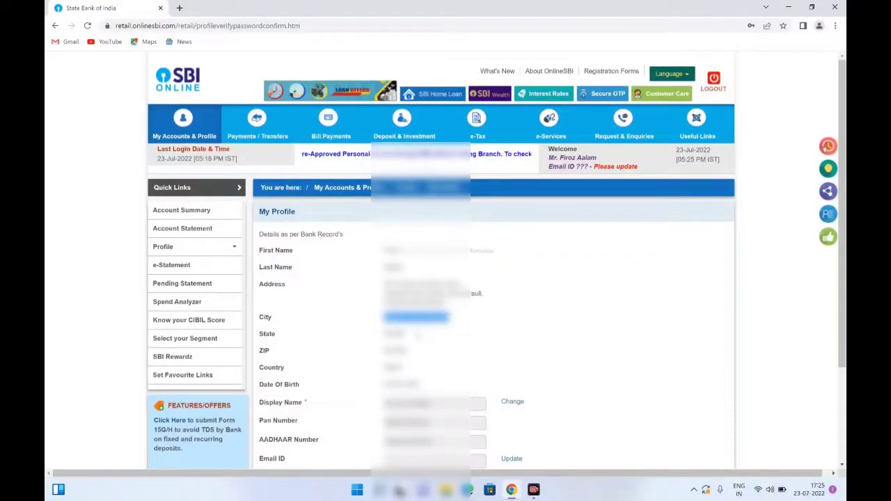
{"action": "double_click", "coordinate": [391, 334]}
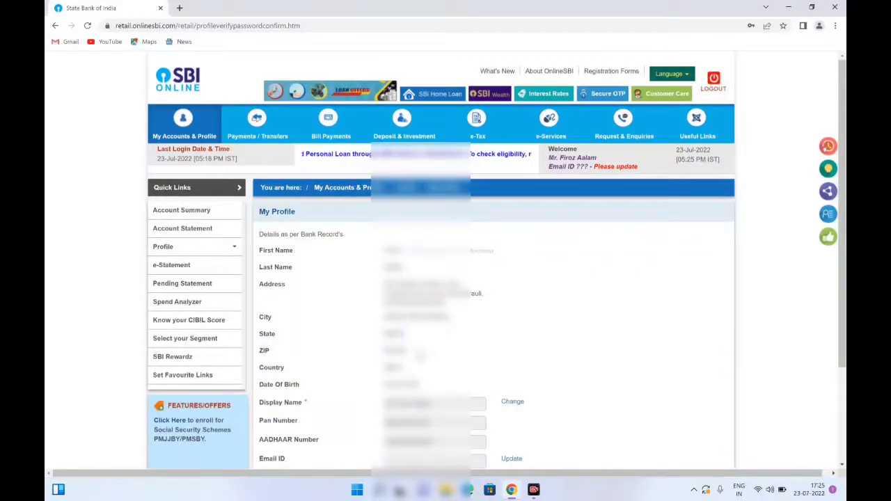
{"action": "double_click", "coordinate": [394, 350]}
{"action": "left_click_drag", "start_coordinate": [259, 384], "coordinate": [418, 385]}
{"action": "double_click", "coordinate": [393, 367]}
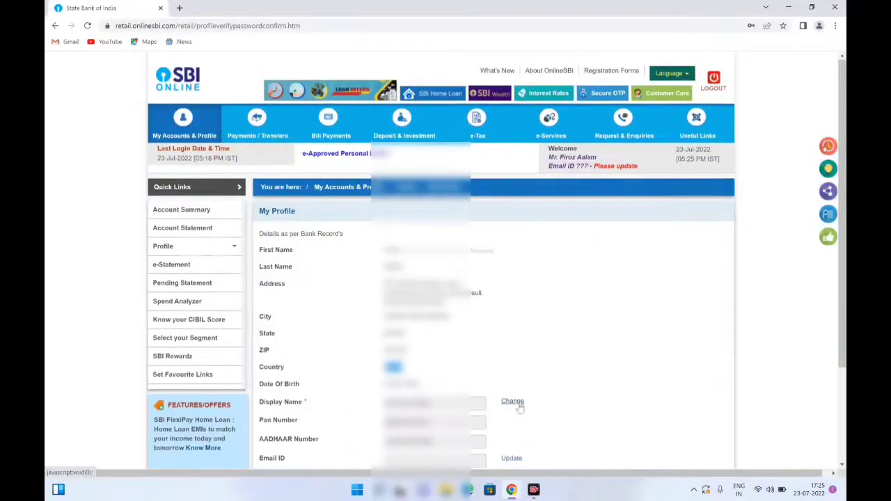
{"action": "scroll", "coordinate": [515, 401], "scroll_direction": "down", "scroll_amount": 2}
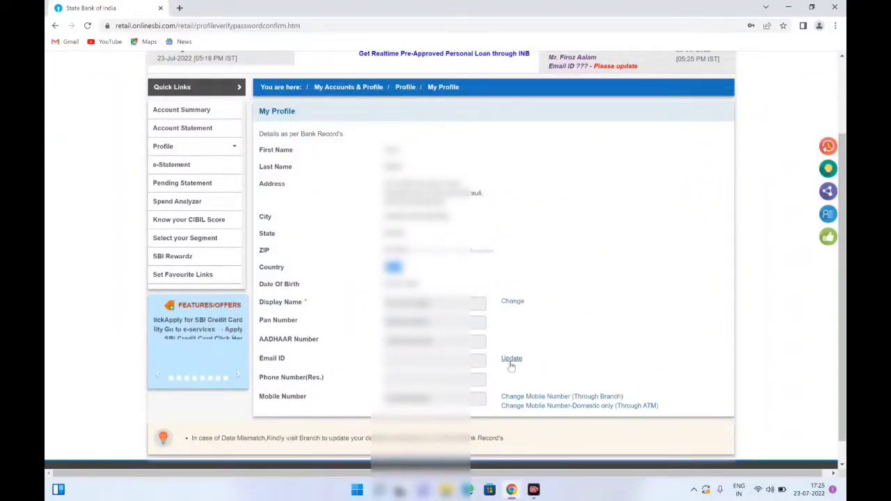
{"action": "left_click_drag", "start_coordinate": [260, 397], "coordinate": [308, 398]}
{"action": "left_click_drag", "start_coordinate": [431, 402], "coordinate": [384, 403]}
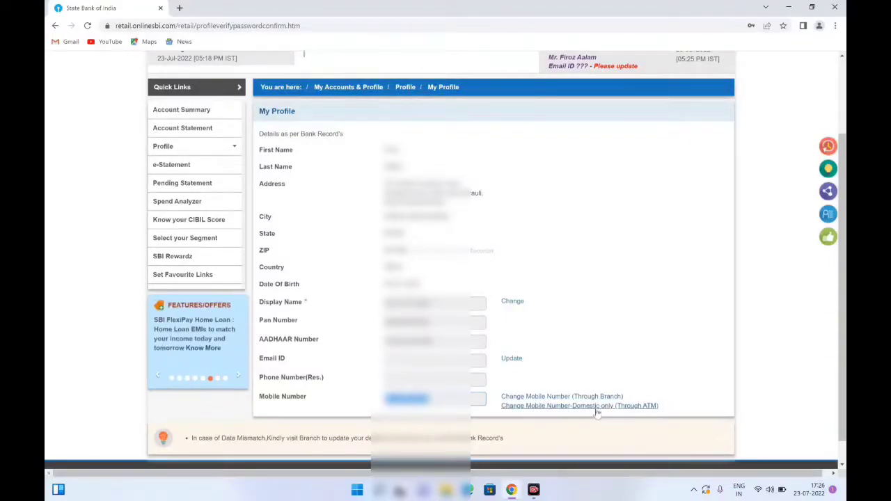
Start a domestic-only mobile number change through ATM, enter and retype the new mobile number, and confirm it.
{"action": "left_click", "coordinate": [642, 407]}
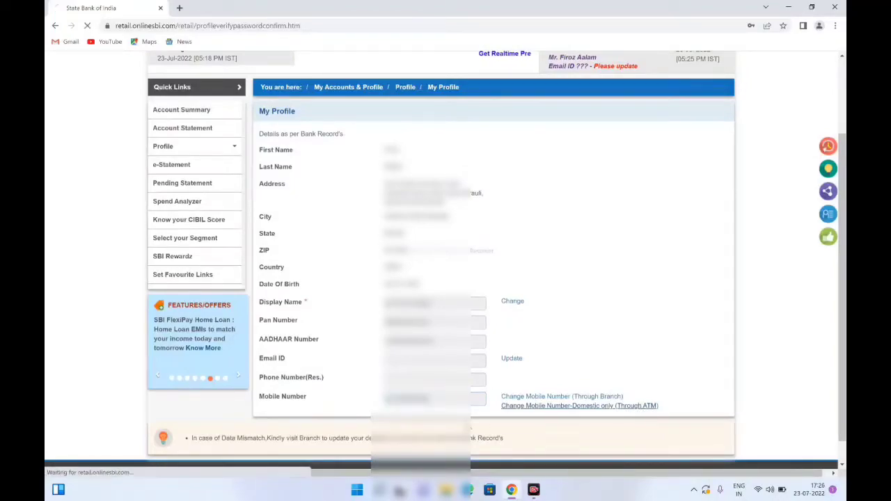
{"action": "left_click", "coordinate": [535, 407]}
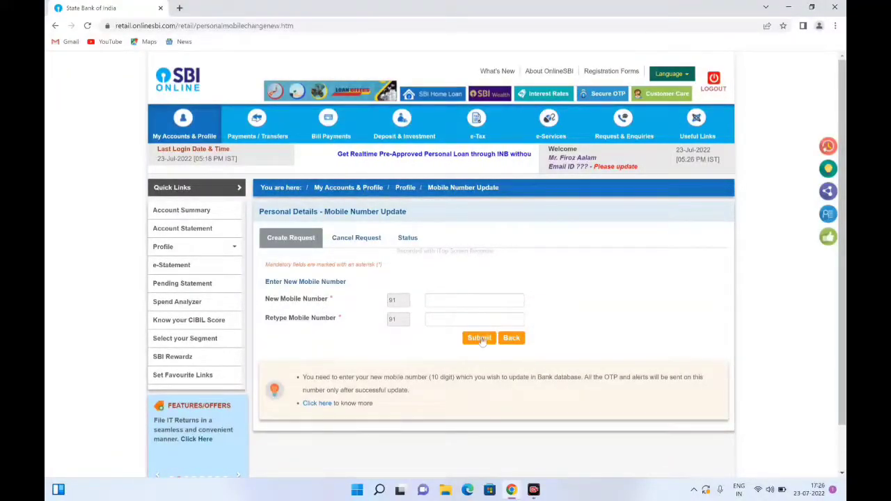
{"action": "left_click", "coordinate": [458, 301]}
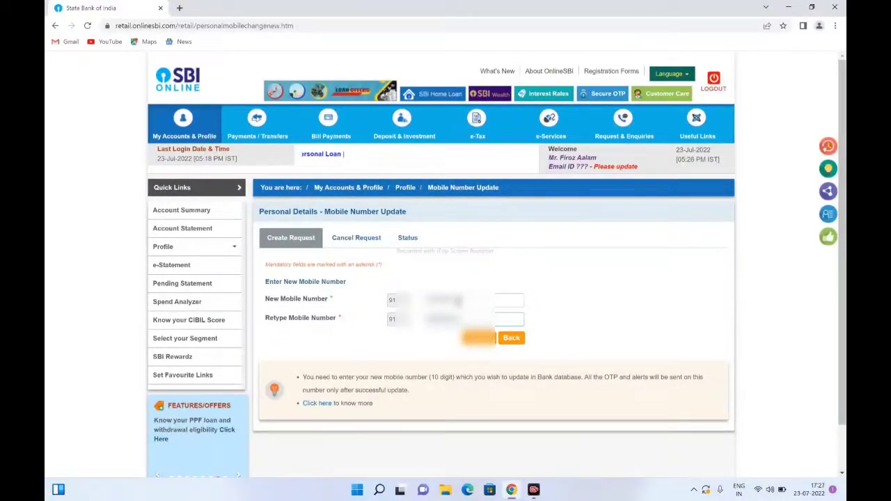
{"action": "left_click", "coordinate": [479, 337]}
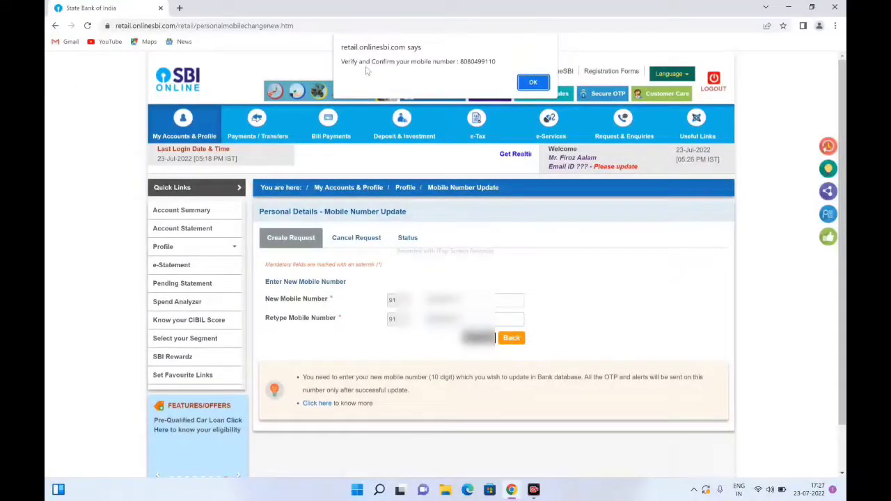
{"action": "left_click", "coordinate": [532, 82]}
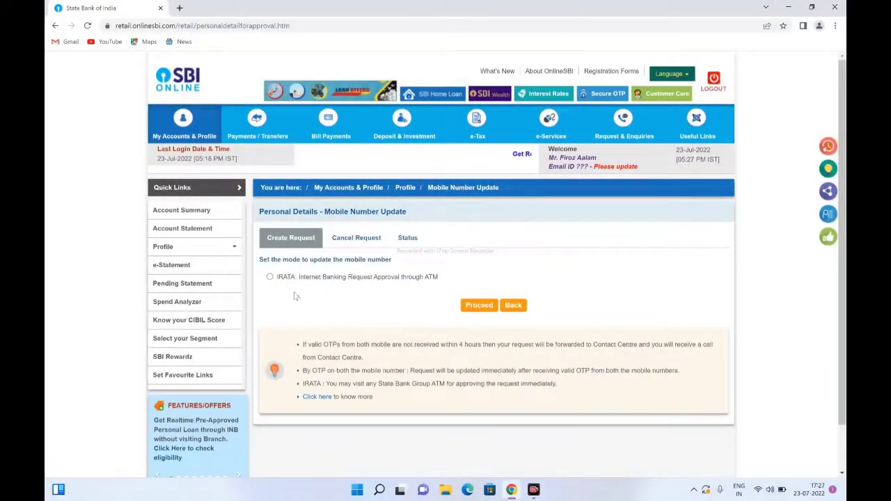
Choose IRATA: Internet Banking Request Approval through ATM as the mobile number update mode and proceed.
{"action": "left_click_drag", "start_coordinate": [259, 258], "coordinate": [410, 268]}
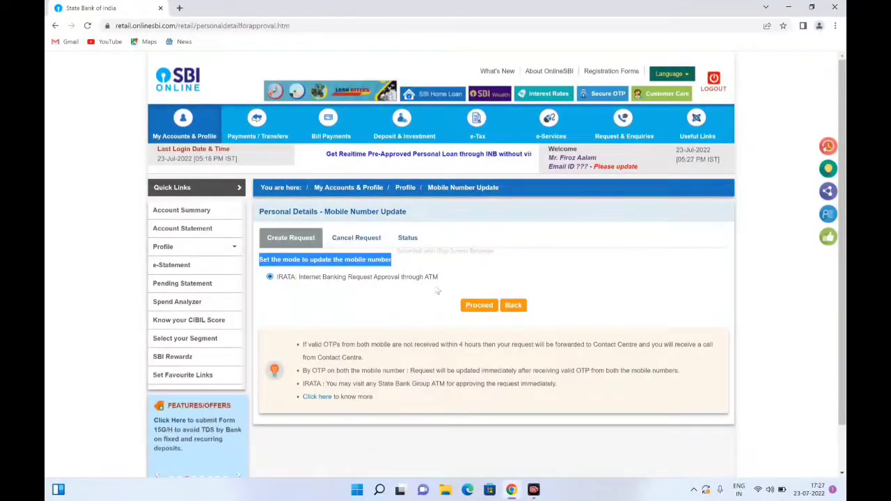
{"action": "left_click", "coordinate": [479, 305]}
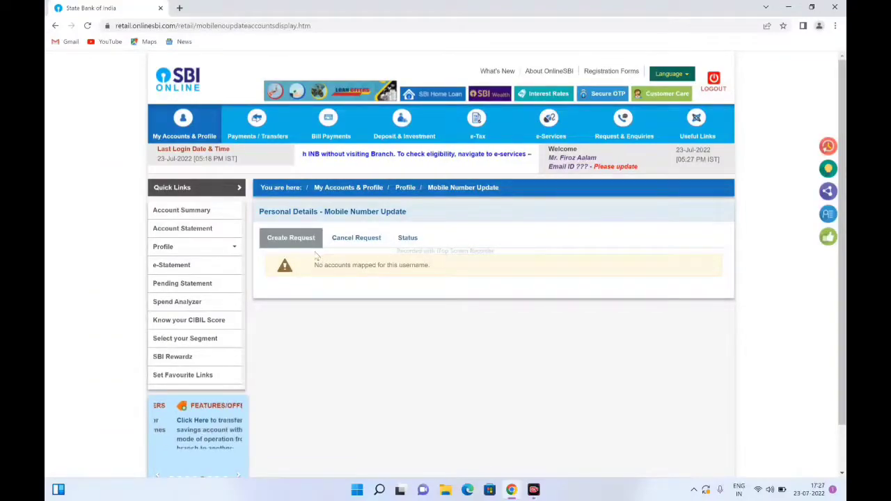
{"action": "left_click_drag", "start_coordinate": [302, 272], "coordinate": [448, 264]}
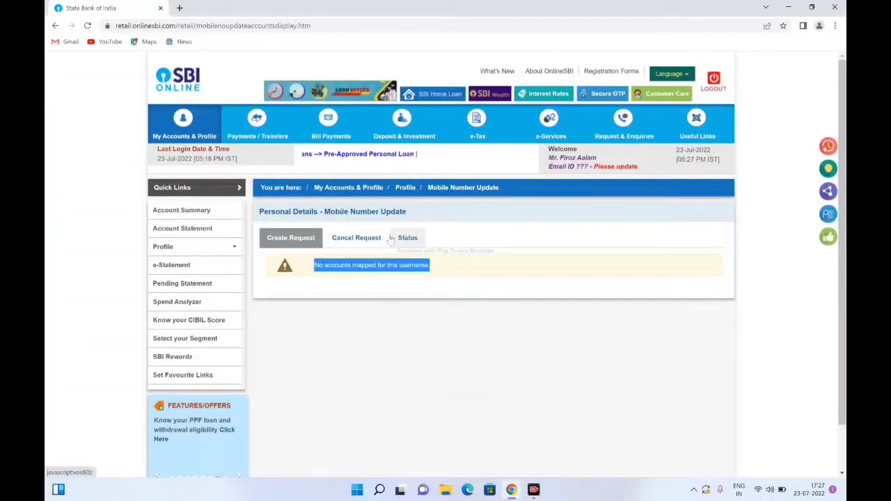
View the Cancel Request and Status sections of the mobile number update.
{"action": "left_click", "coordinate": [365, 245]}
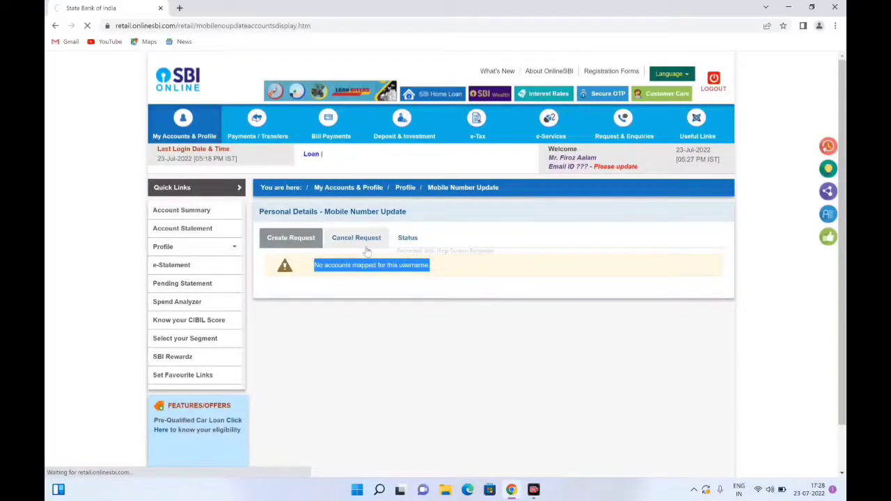
{"action": "left_click", "coordinate": [407, 238]}
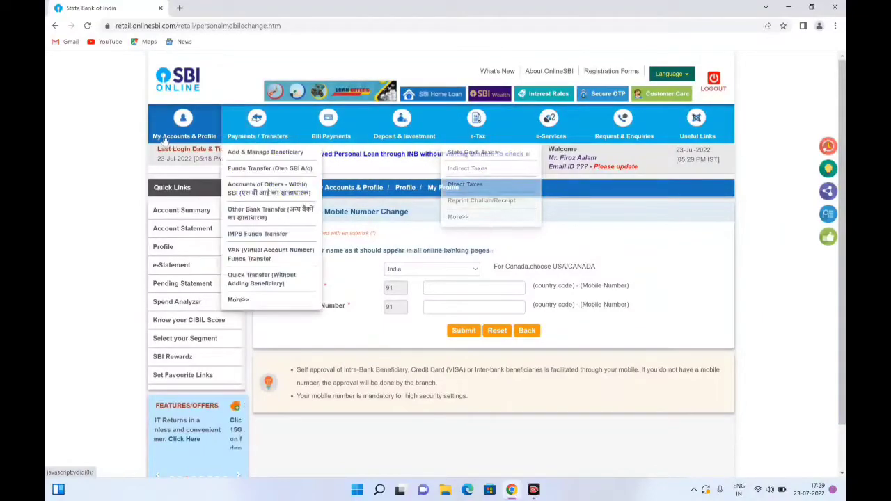
Browse the account and payment options, try Funds Transfer (Own SBI A/c), and open the Profile options.
{"action": "mouse_move", "coordinate": [176, 172]}
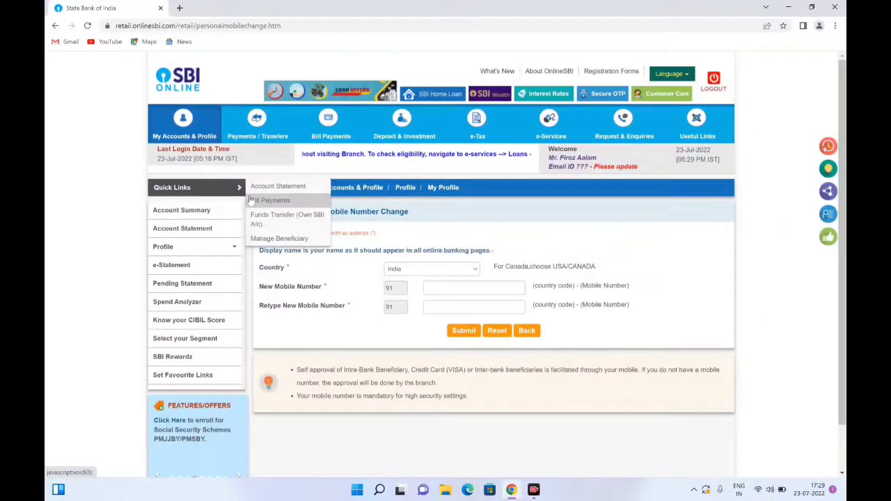
{"action": "mouse_move", "coordinate": [261, 138]}
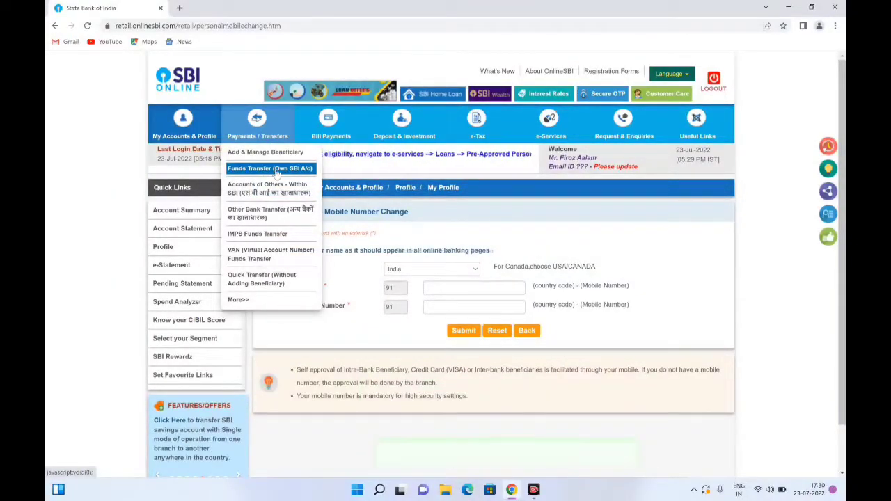
{"action": "left_click", "coordinate": [271, 168]}
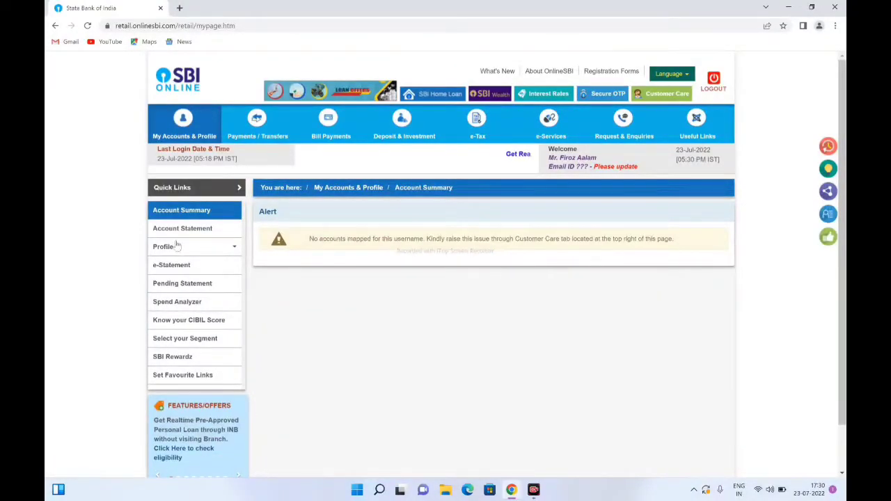
{"action": "left_click", "coordinate": [175, 247]}
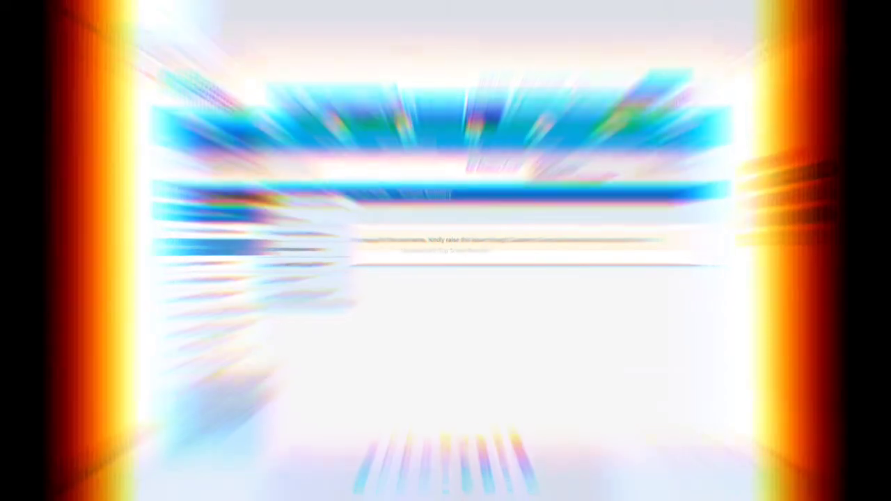